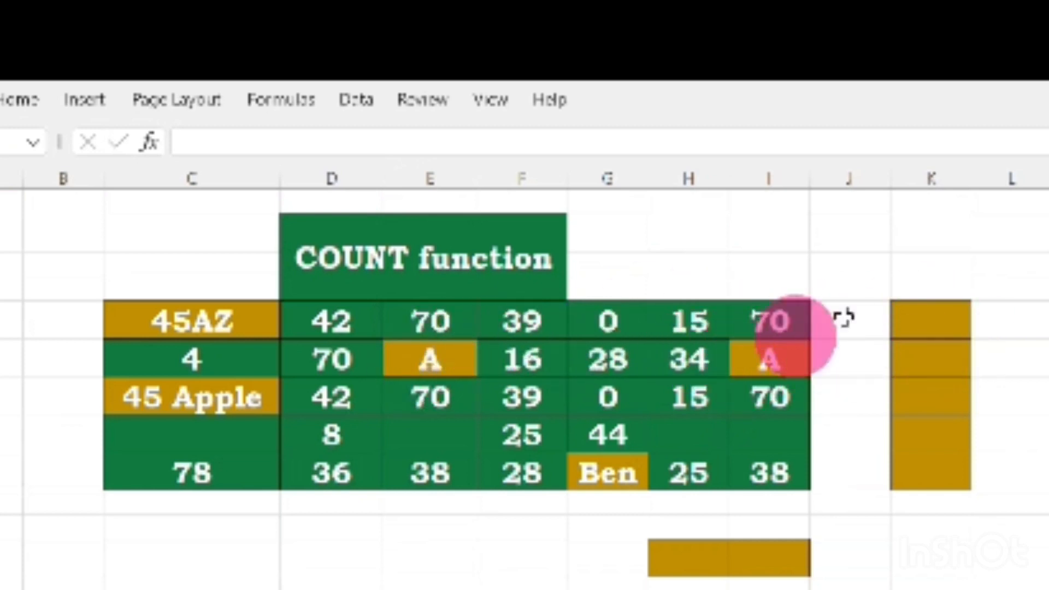
Enter =COUNT(C5:I5) in K5 to count the numeric cells in the table's first row
left_click(930, 322)
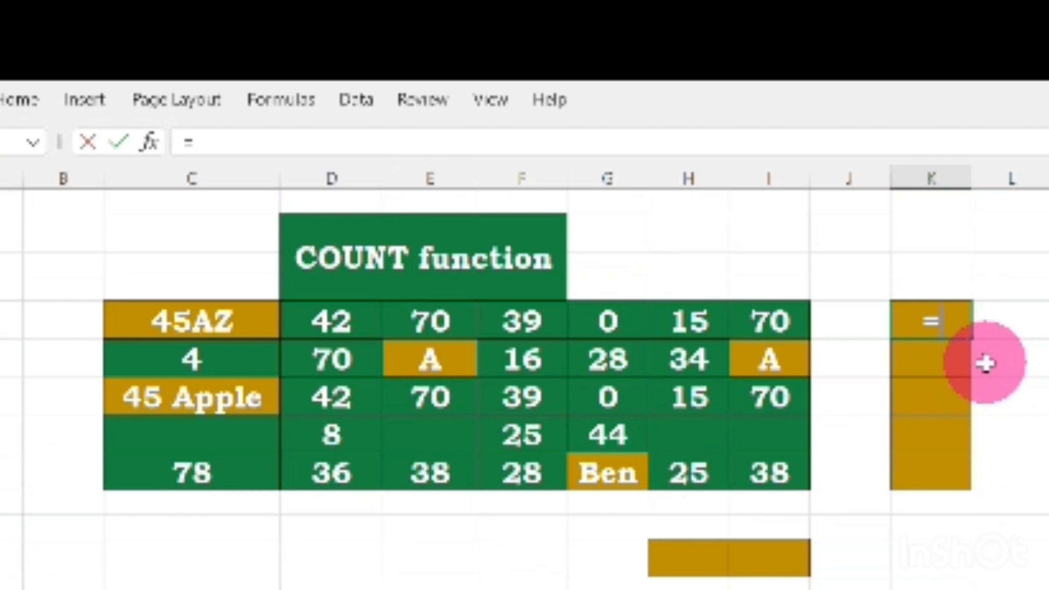
type("coun")
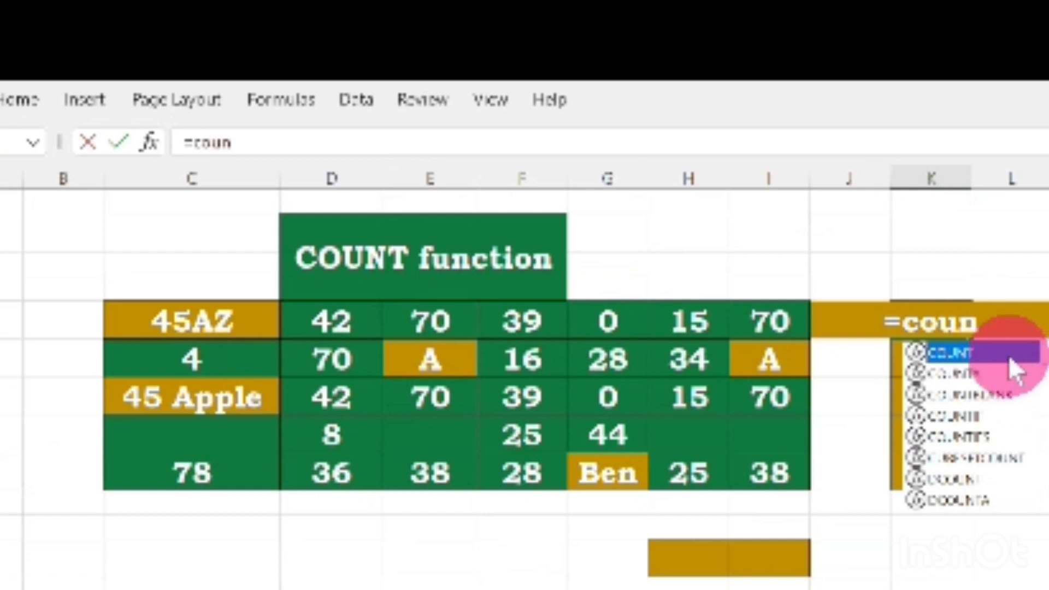
double_click(1007, 358)
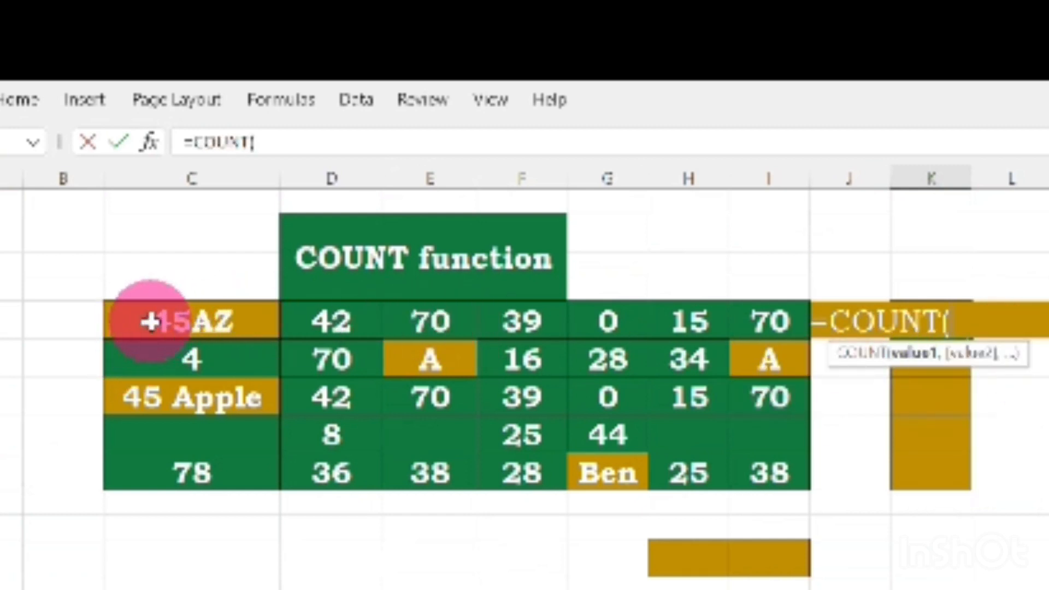
left_click_drag(131, 322, 740, 322)
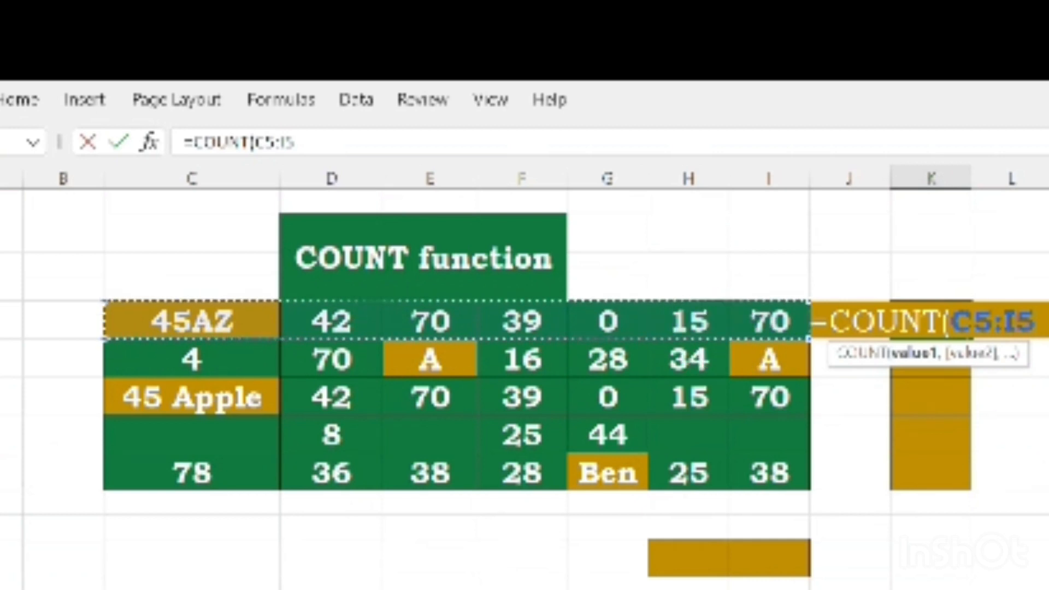
key("Return")
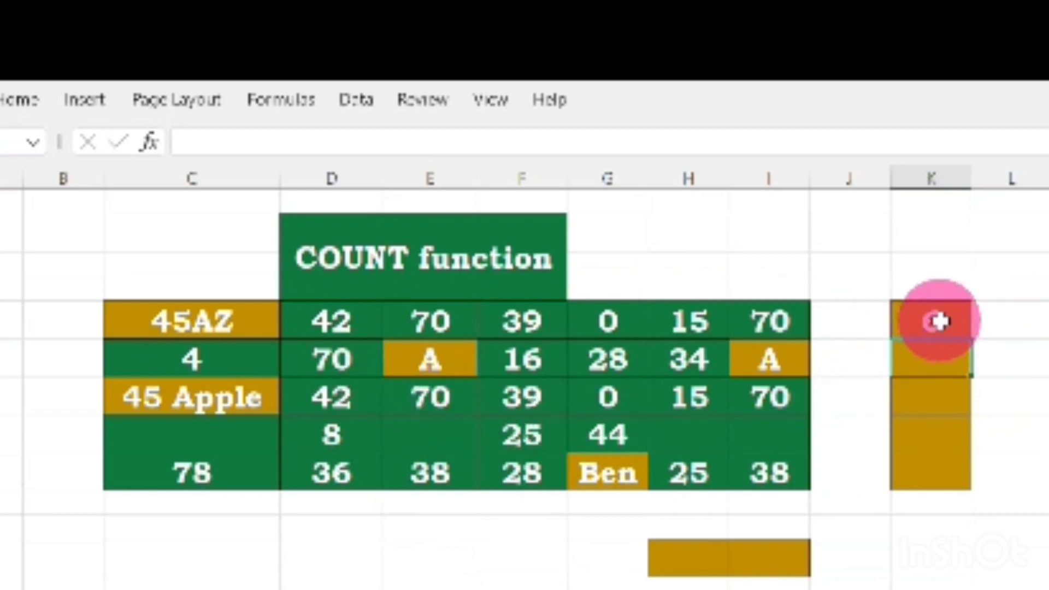
Copy the COUNT formula from K5 down through K9 for the remaining rows
left_click(957, 328)
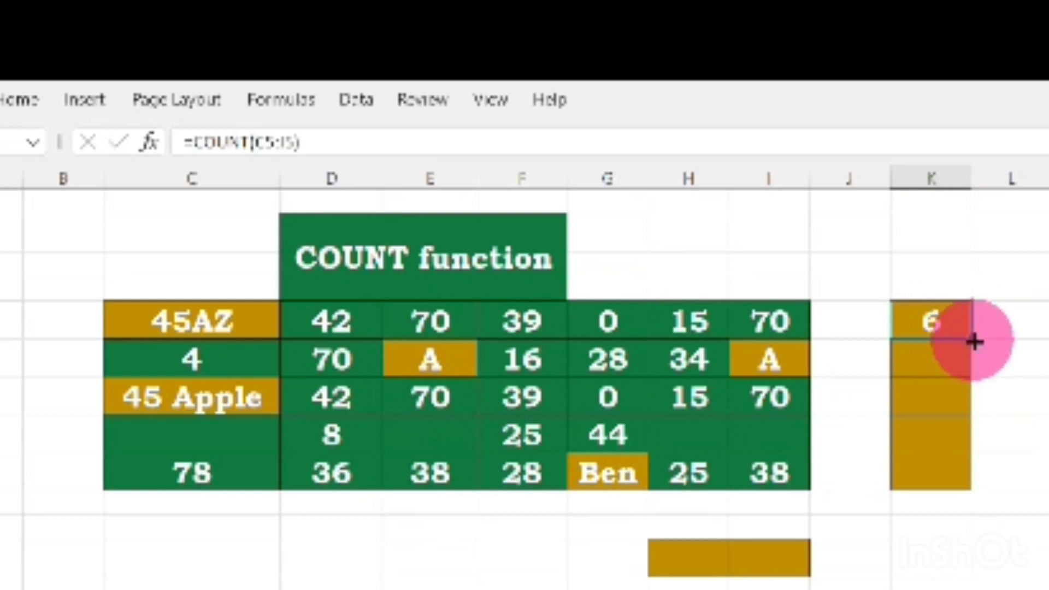
left_click_drag(972, 364, 978, 485)
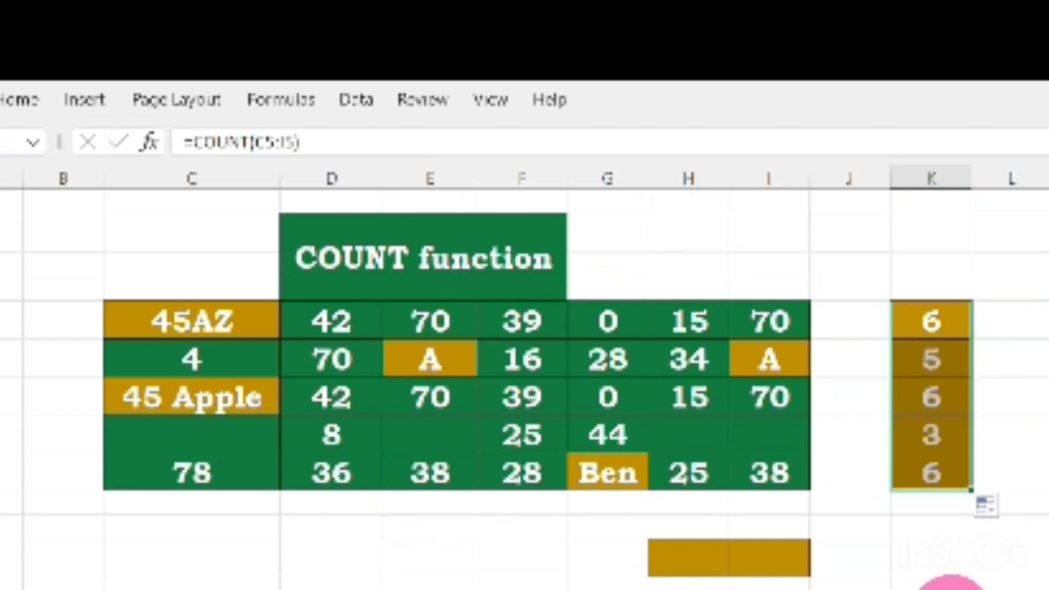
left_click(880, 398)
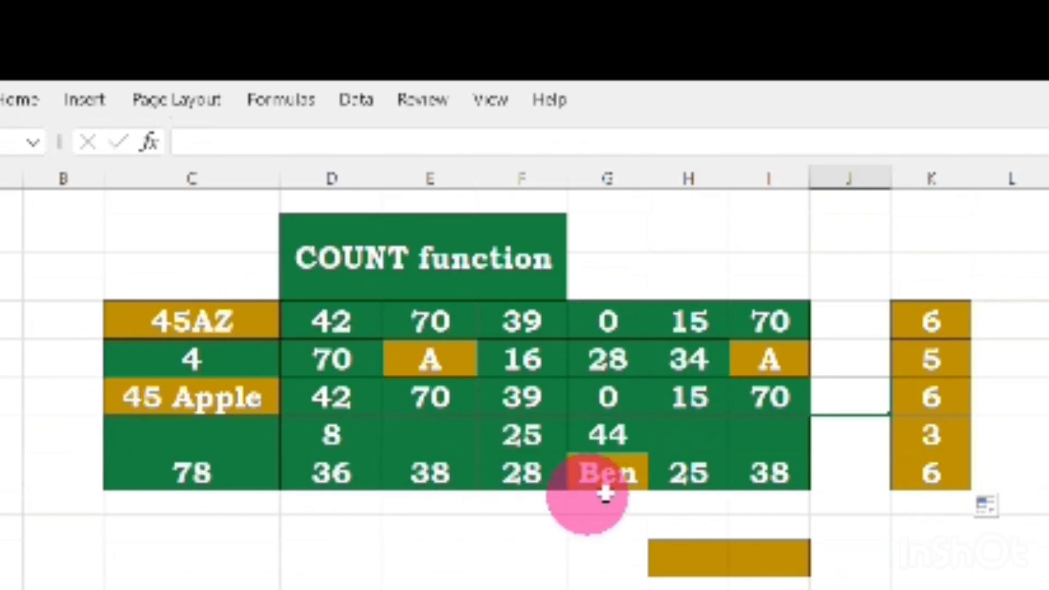
Enter =COUNT(C5:I9) in the box below the table (H12) to count numbers in the whole table
left_click(689, 561)
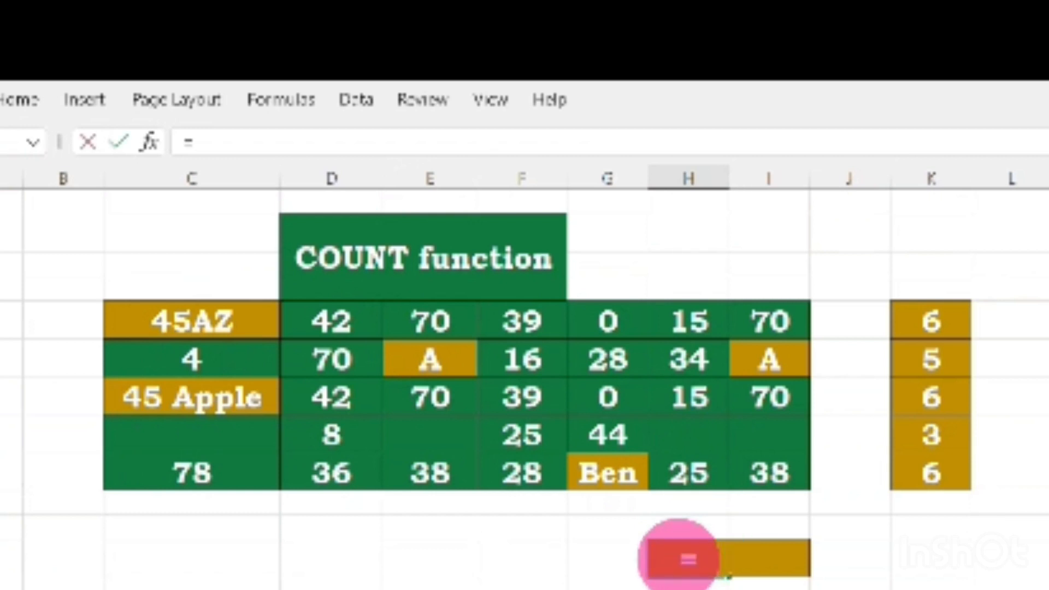
type("=c")
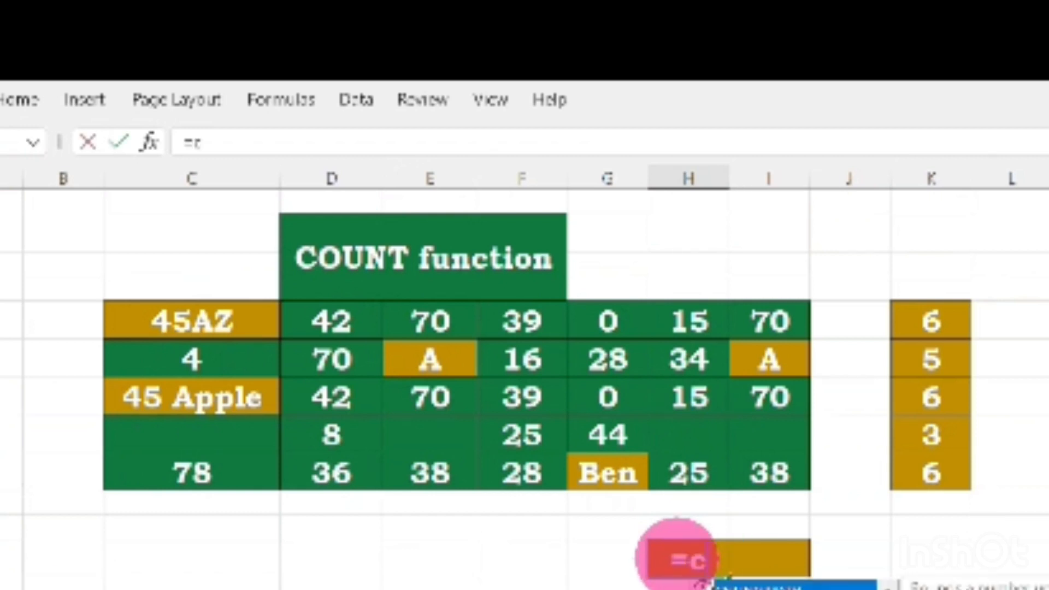
type("oun")
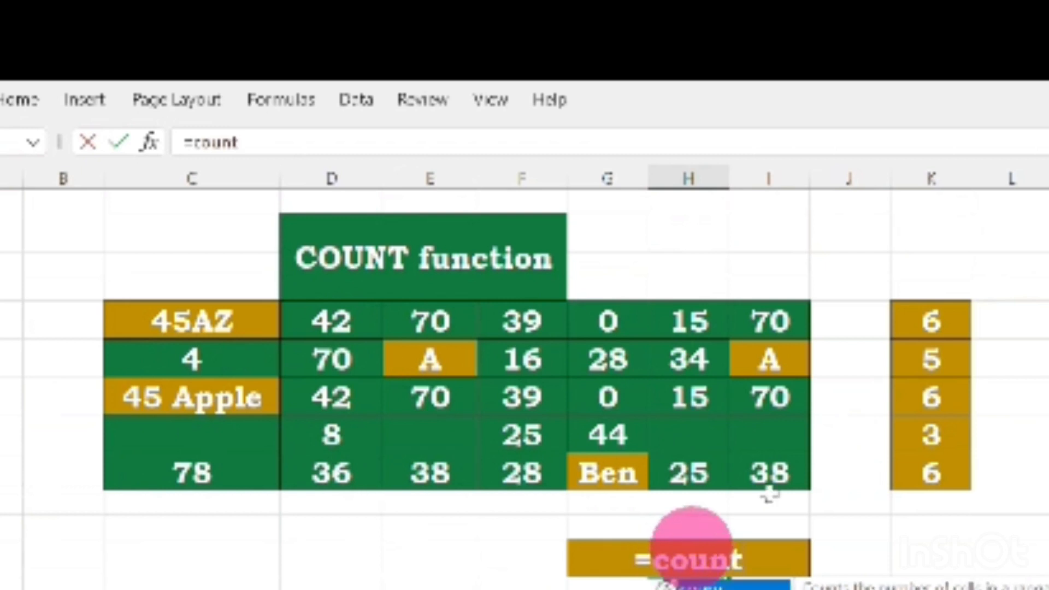
type("t")
double_click(766, 583)
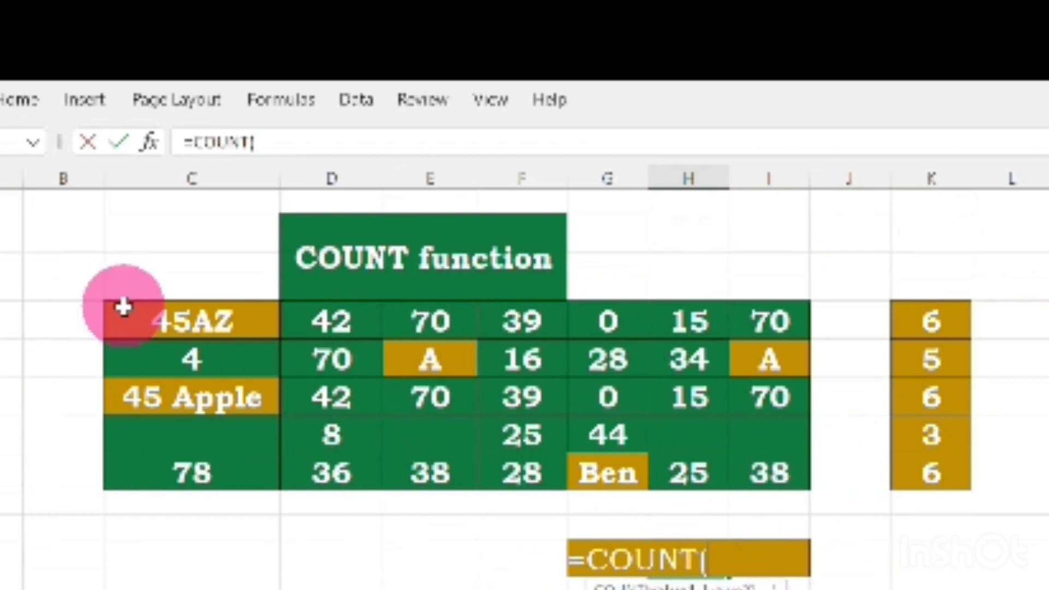
mouse_move(124, 307)
left_mouse_down()
mouse_move(159, 468)
mouse_move(792, 473)
left_mouse_up()
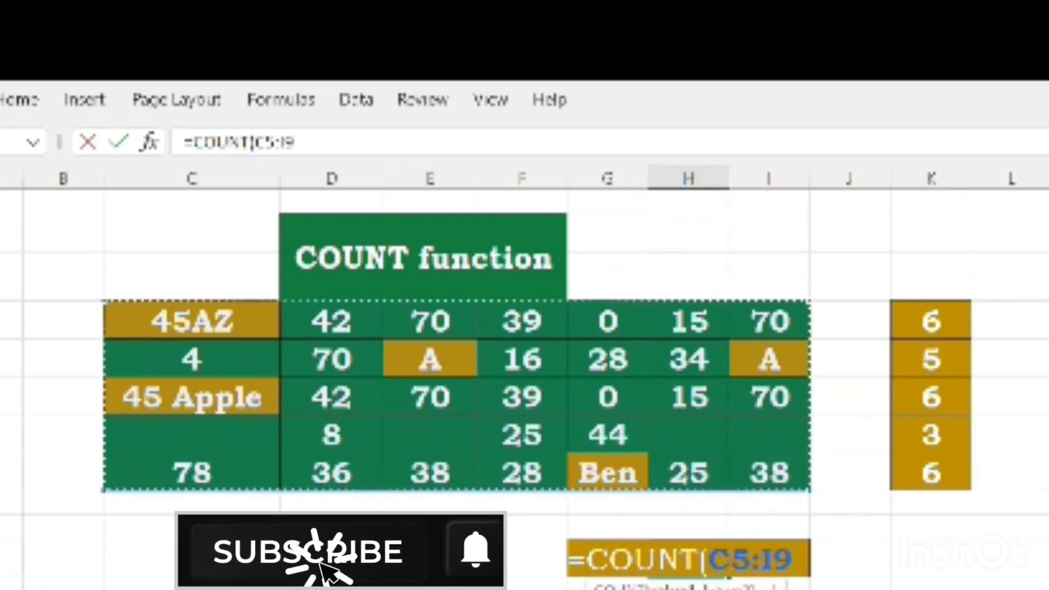
key("Return")
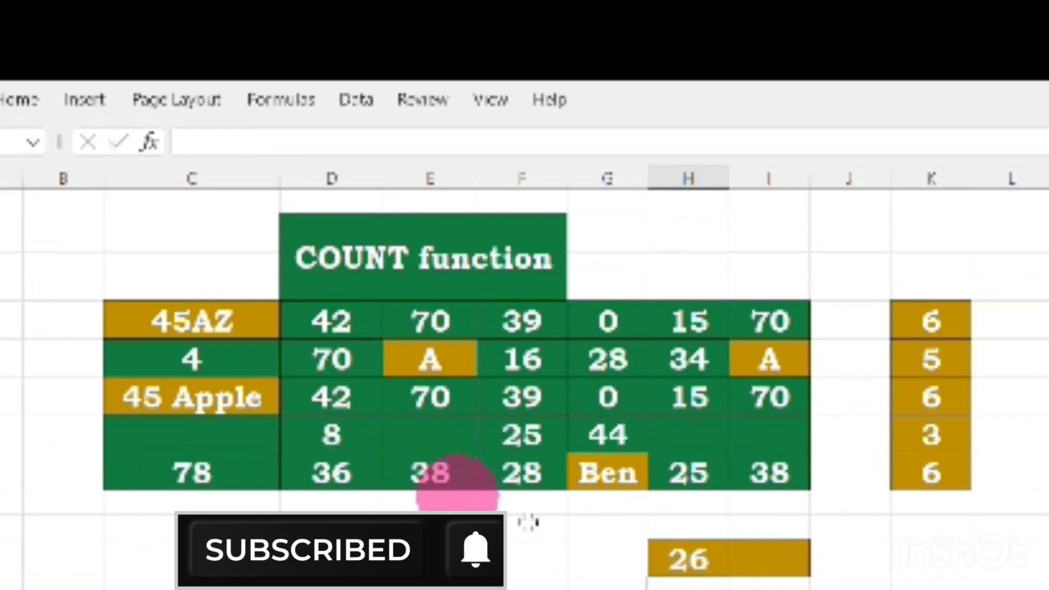
left_click(590, 580)
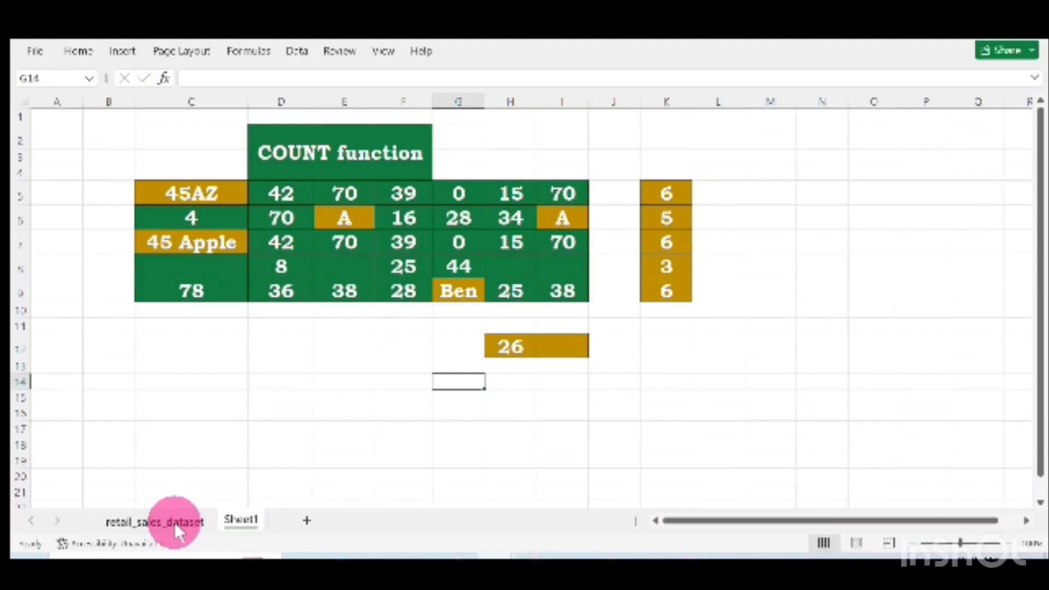
On the retail_sales_dataset sheet, enter =COUNT(H:H) in K2 to count the Price per Unit column's numbers
left_click(175, 522)
scroll(327, 317, "down", 8)
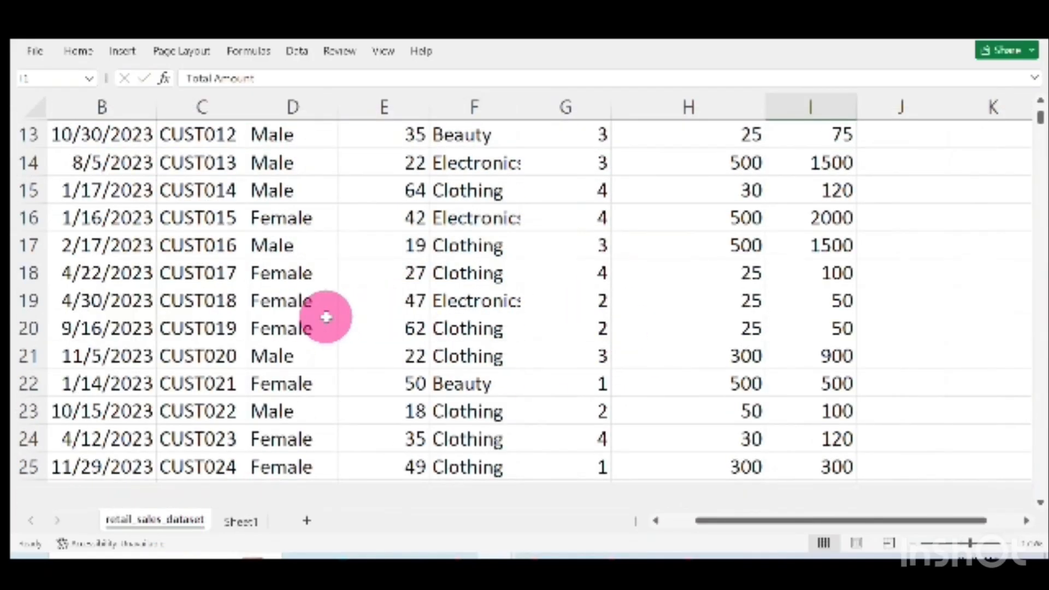
scroll(326, 317, "up", 8)
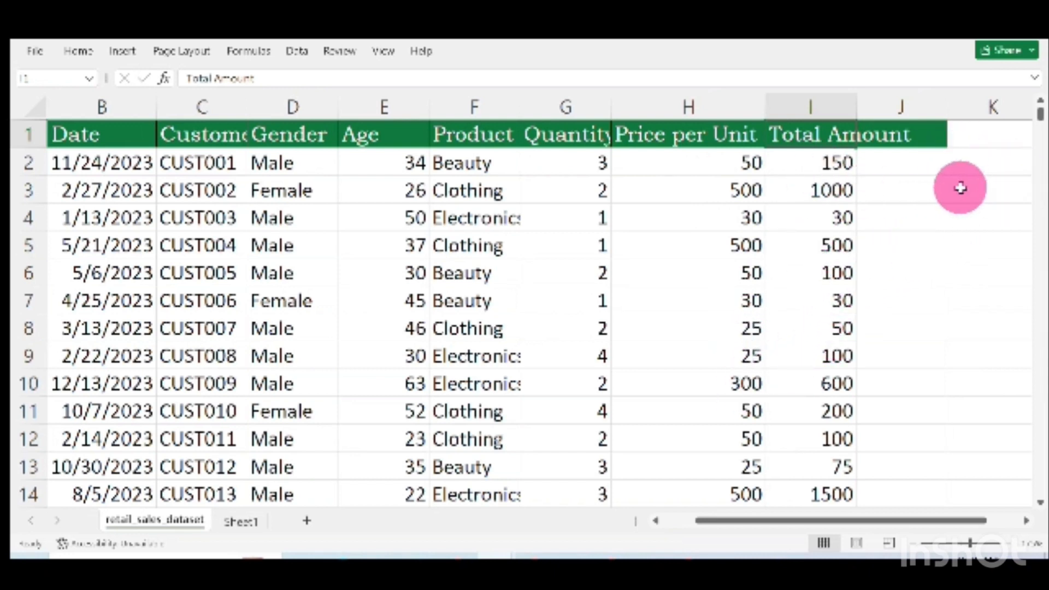
left_click(975, 170)
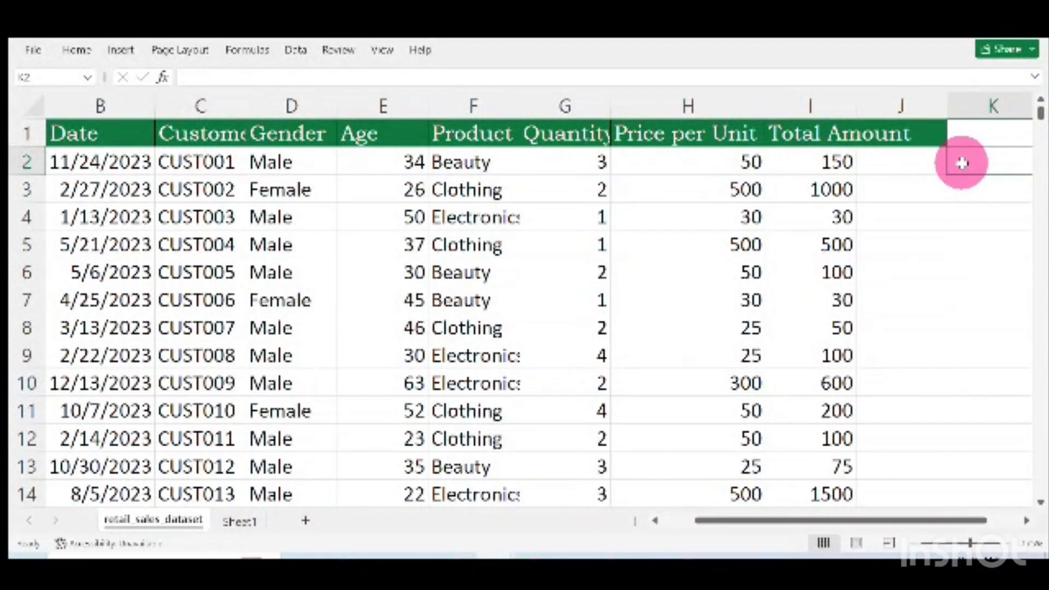
type("=")
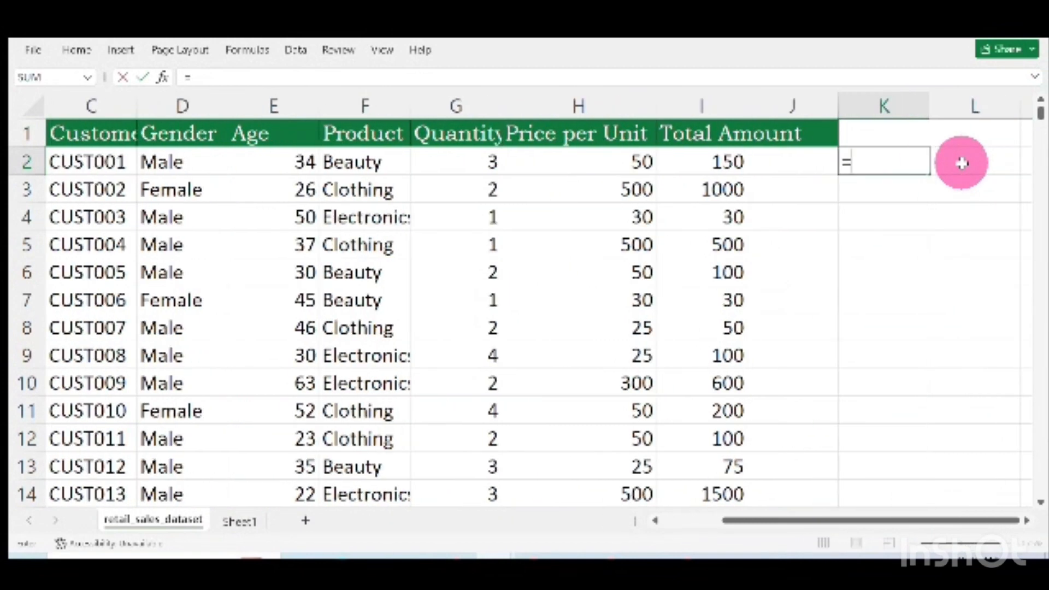
type("coun")
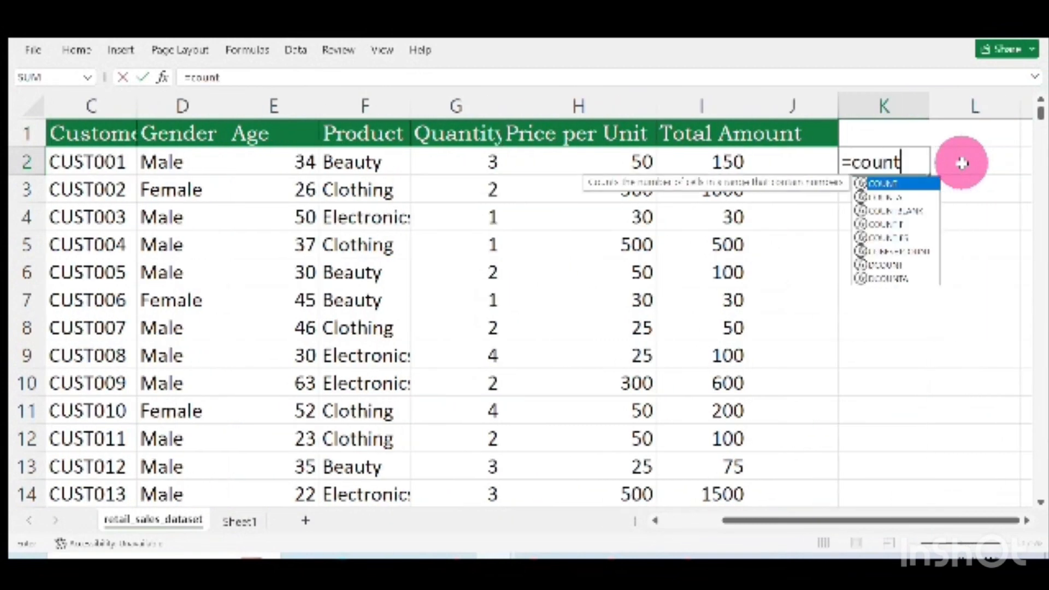
type("t")
double_click(910, 185)
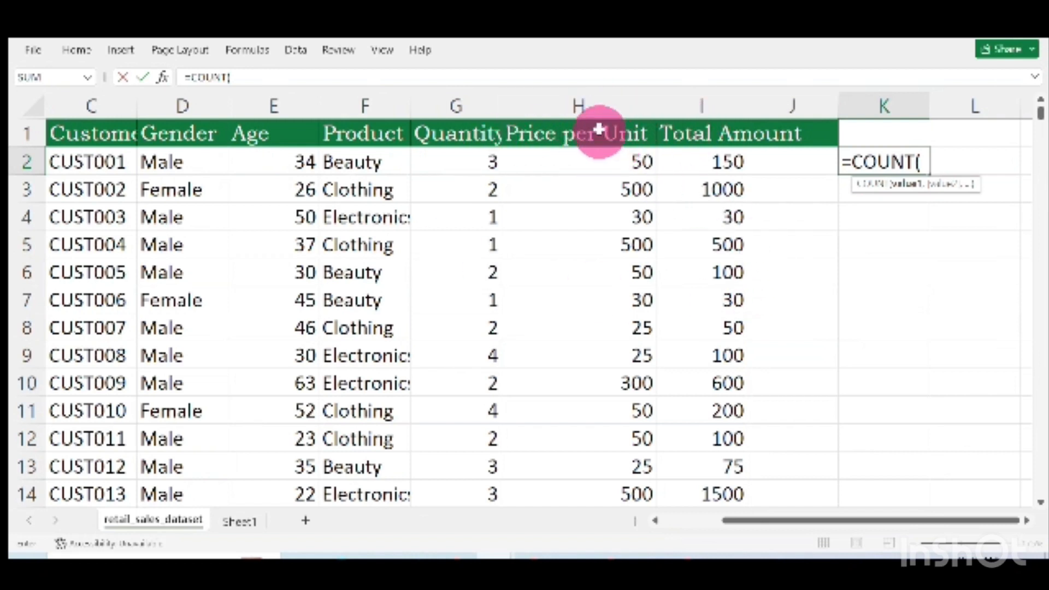
left_click(600, 100)
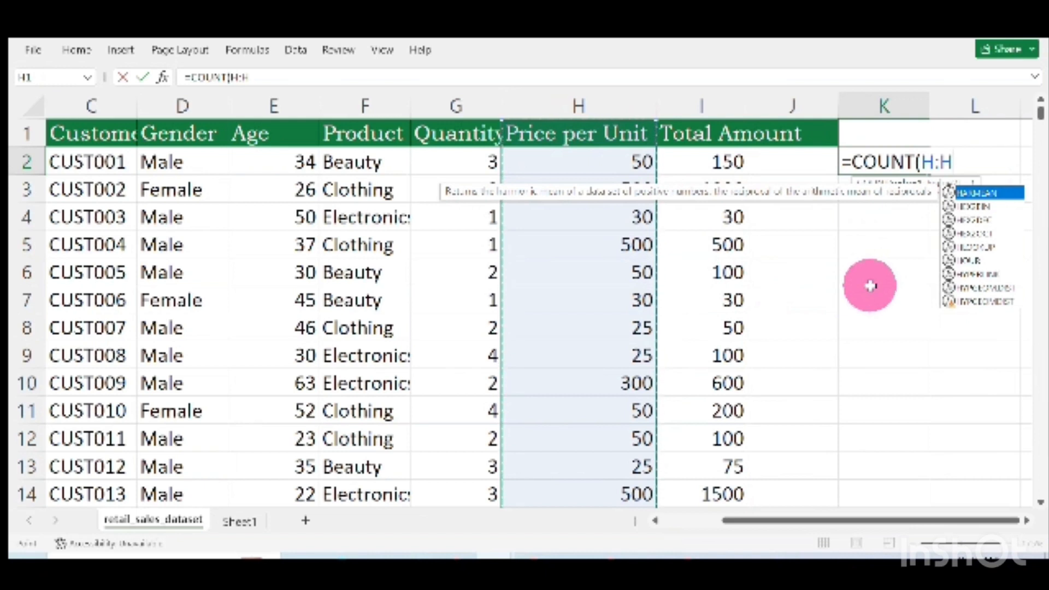
key("Return")
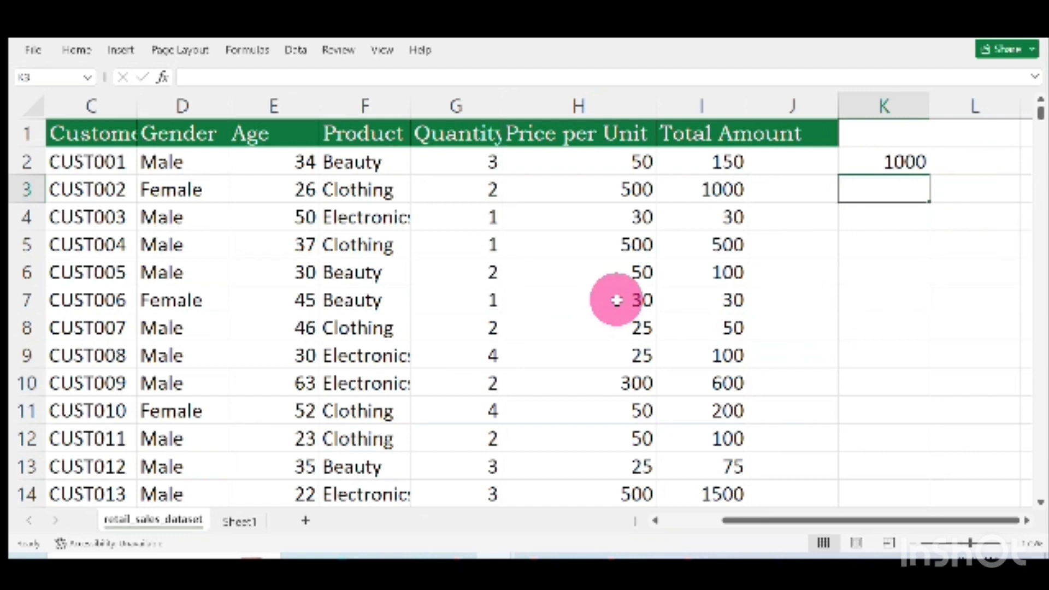
Jump to the last data row and back to the top to examine the dataset's extent
key("ctrl+End")
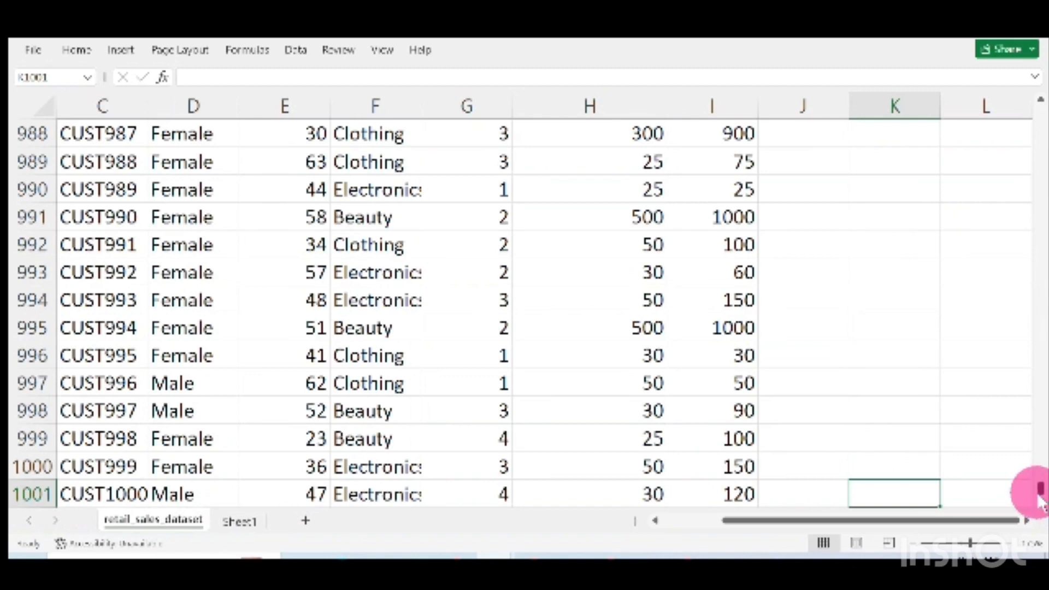
key("ctrl+Home")
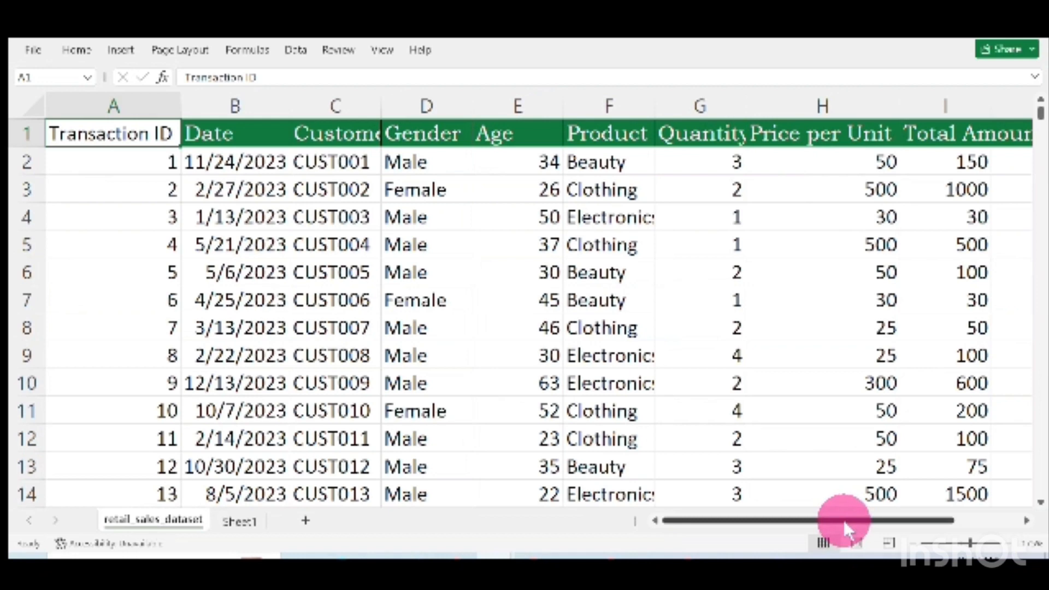
left_click_drag(843, 518, 953, 520)
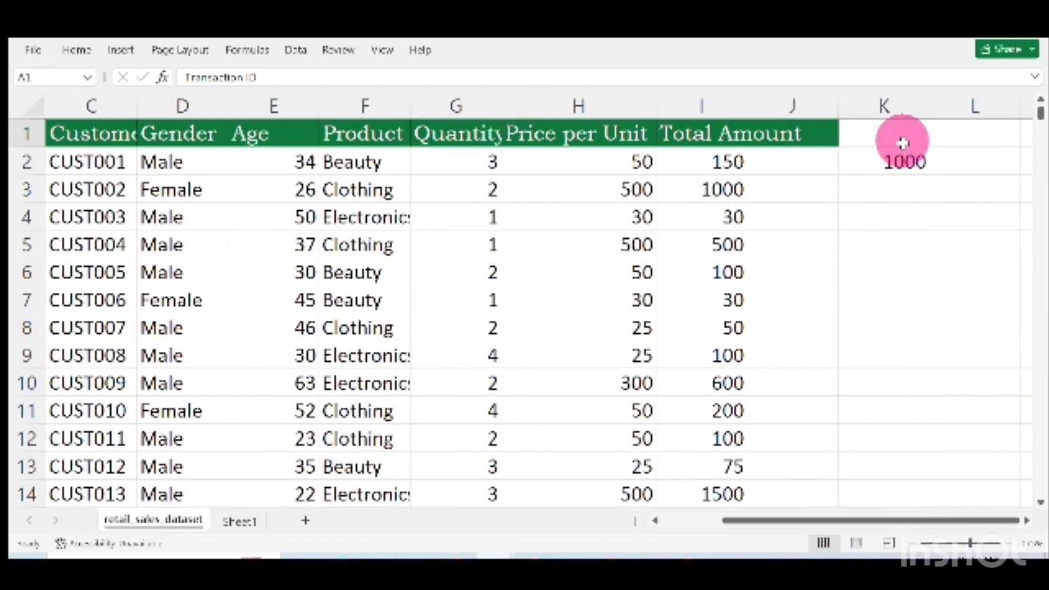
Enter =COUNT(D:D) in K3 to count numeric entries in the Gender column
left_click(900, 193)
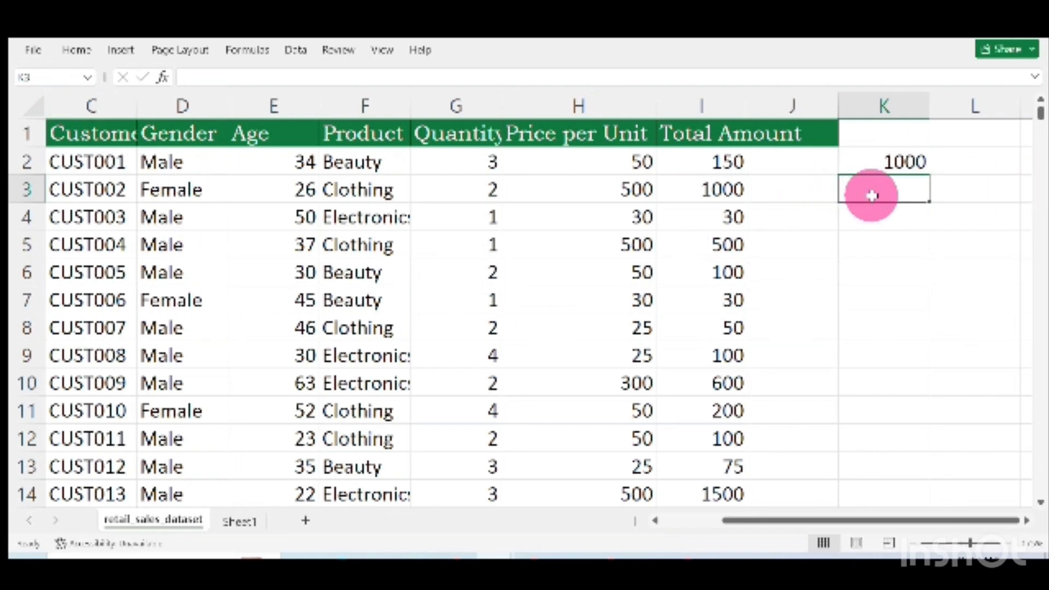
type("=")
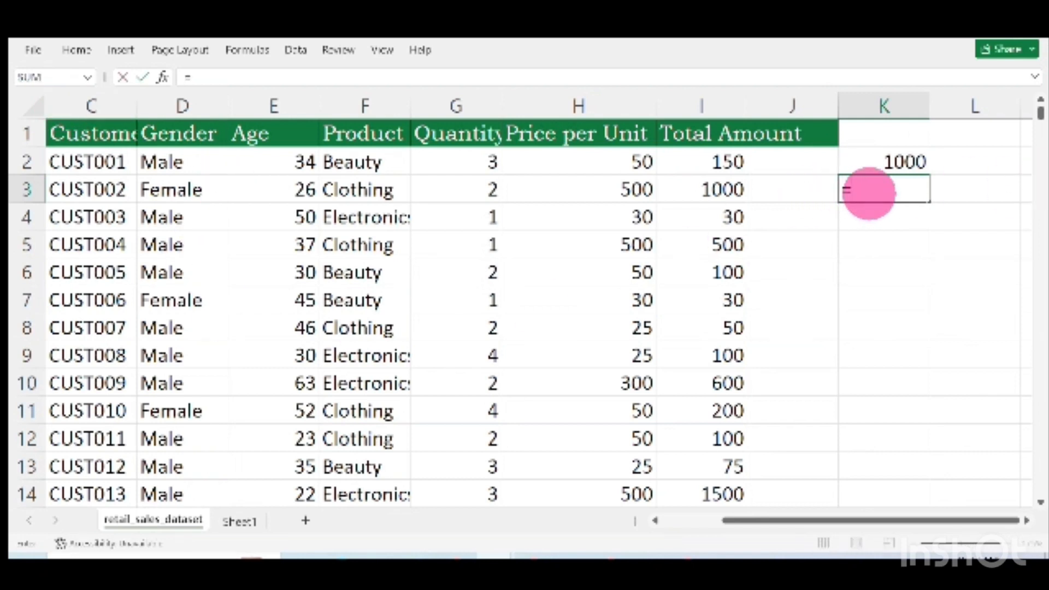
type("count")
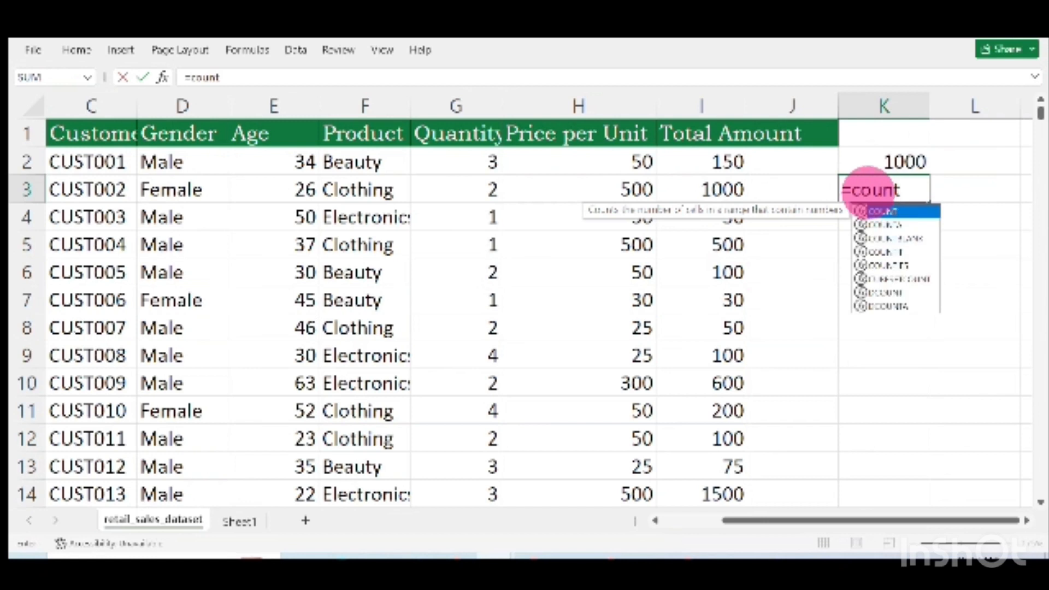
double_click(913, 214)
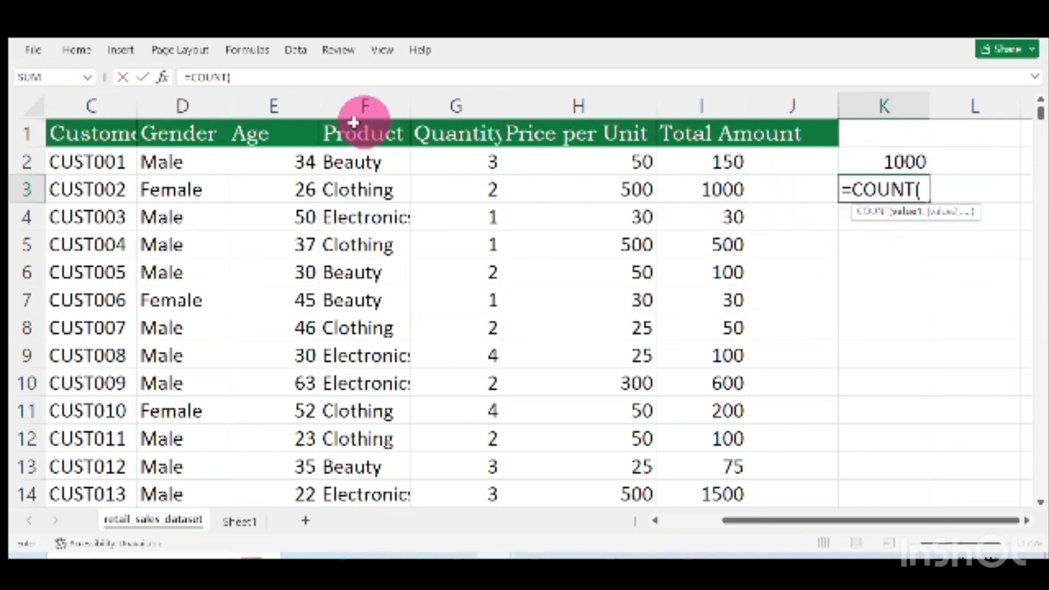
left_click(190, 96)
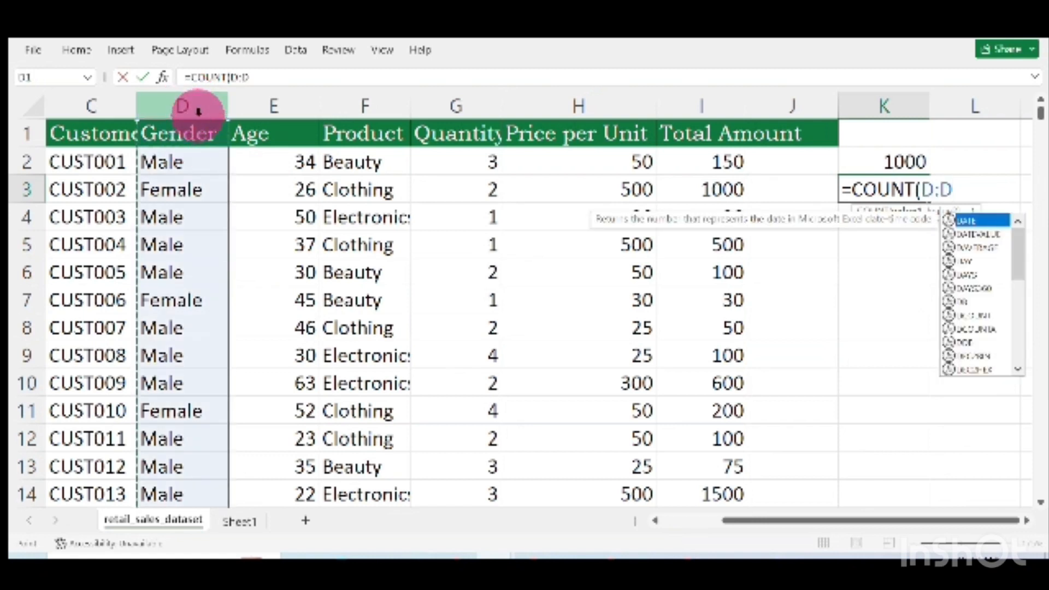
key("Return")
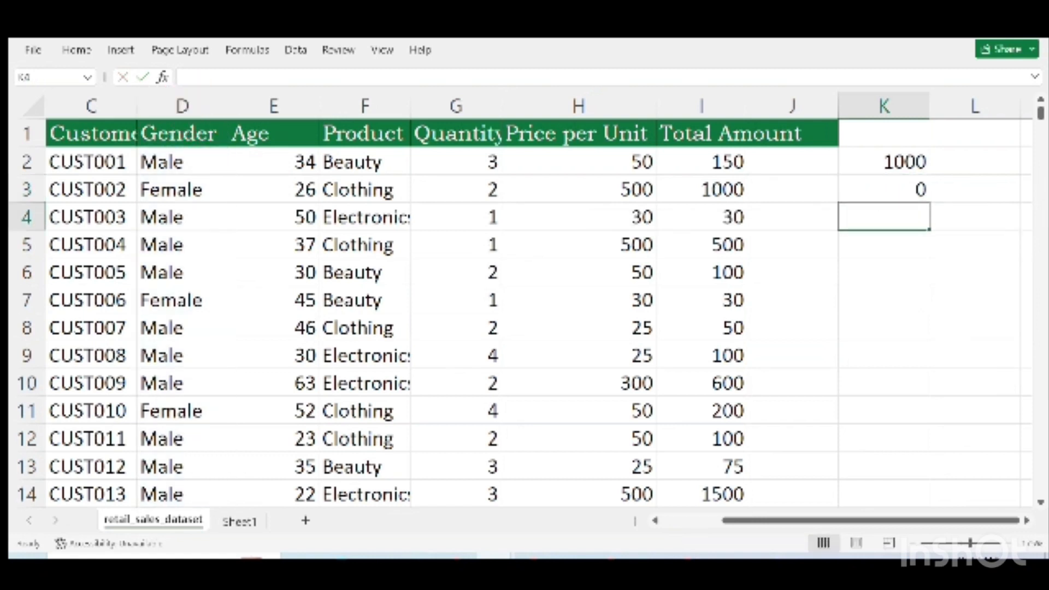